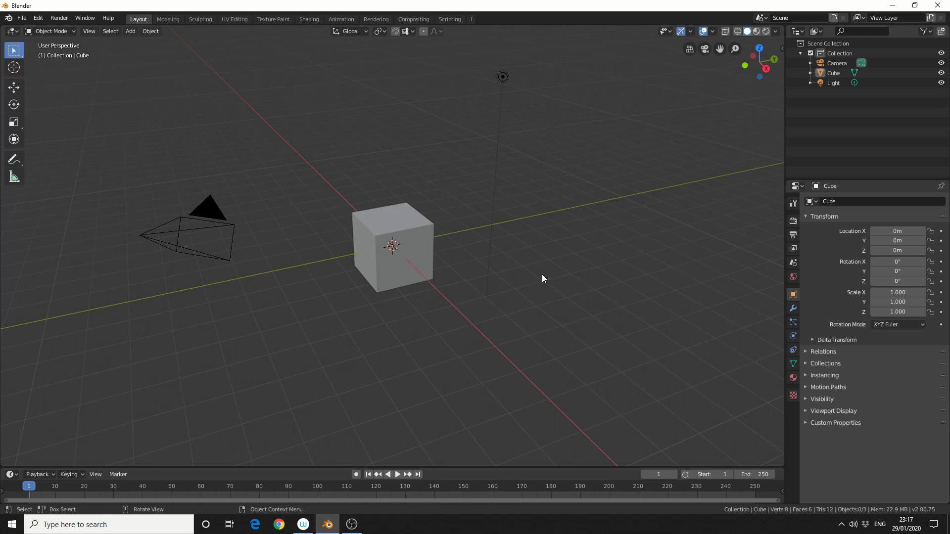
- Orbit the view around the default cube, camera and light
middle_drag(539, 258, 316, 306)
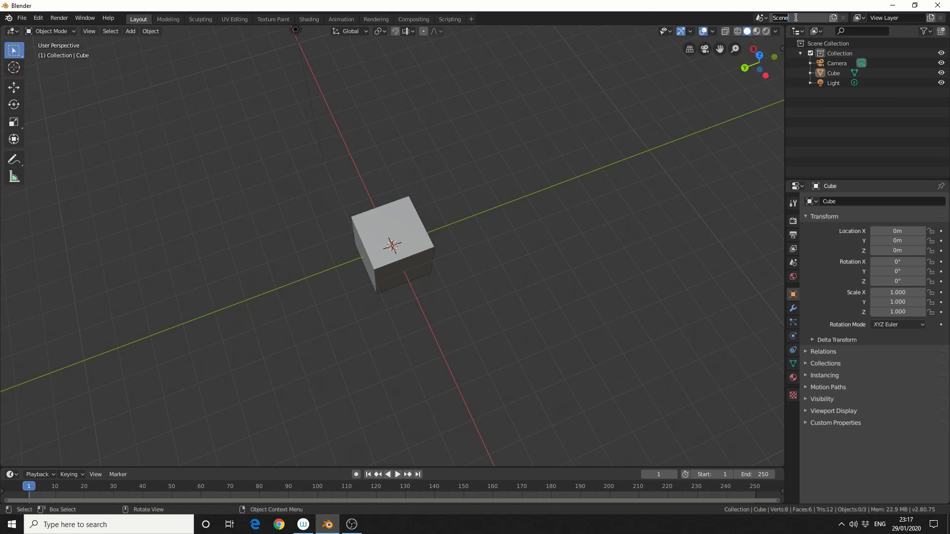
- Name the scene 'Default Scene' and handwrite a 'Cube' annotation with a line pointing at the cube
text(Default Scene)
click(14, 159)
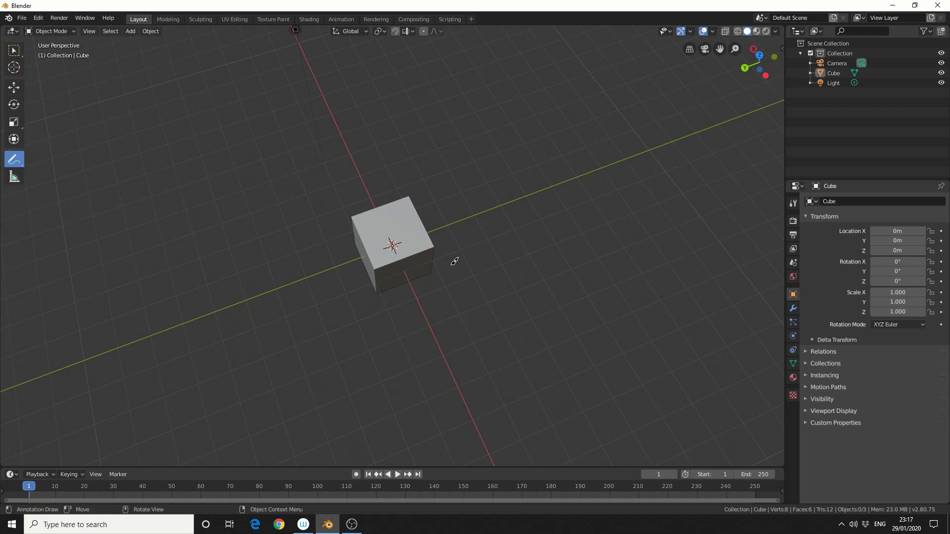
middle_drag(451, 262, 456, 224)
mouse_move(426, 226)
mouse_down()
mouse_move(519, 170)
mouse_move(521, 222)
mouse_move(528, 175)
mouse_move(540, 201)
mouse_move(528, 221)
mouse_move(552, 197)
mouse_move(567, 217)
mouse_up()
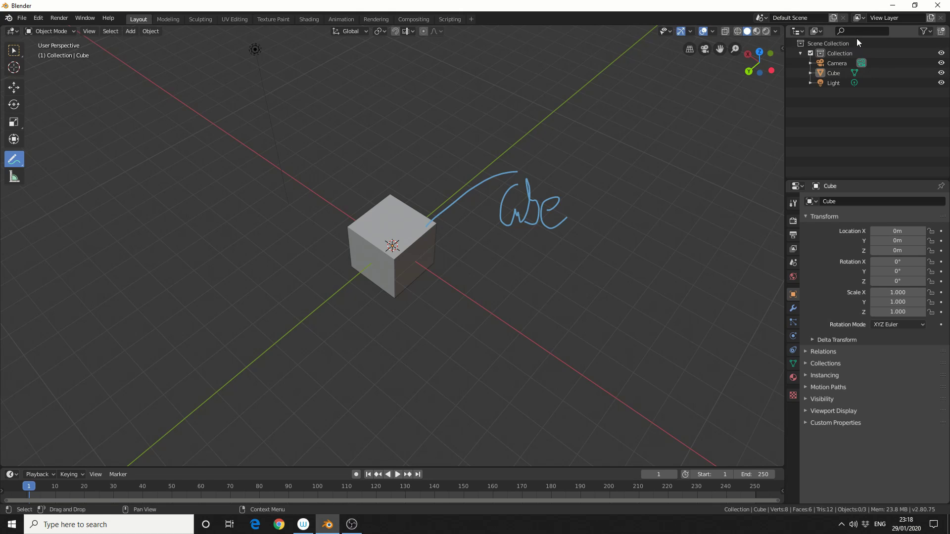
- Open the New Scene menu with New, Copy Settings, Linked Copy and Full Copy
click(833, 18)
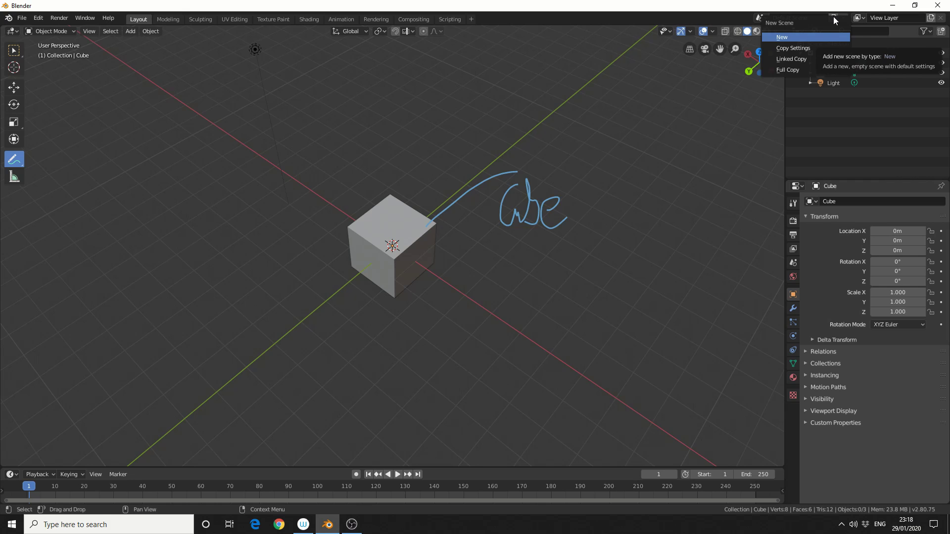
- Create a new empty scene named 'New Scene'
click(817, 37)
click(804, 18)
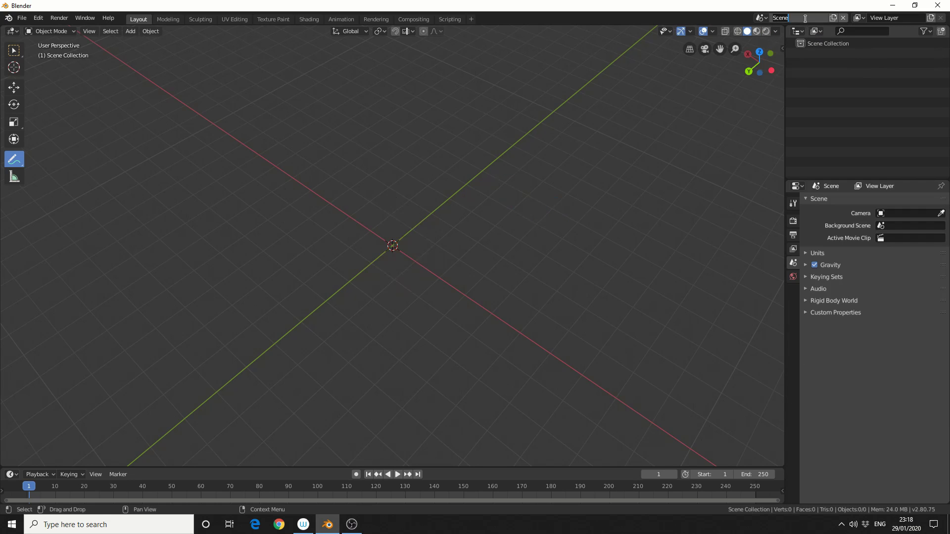
text(New Scene)
key(Return)
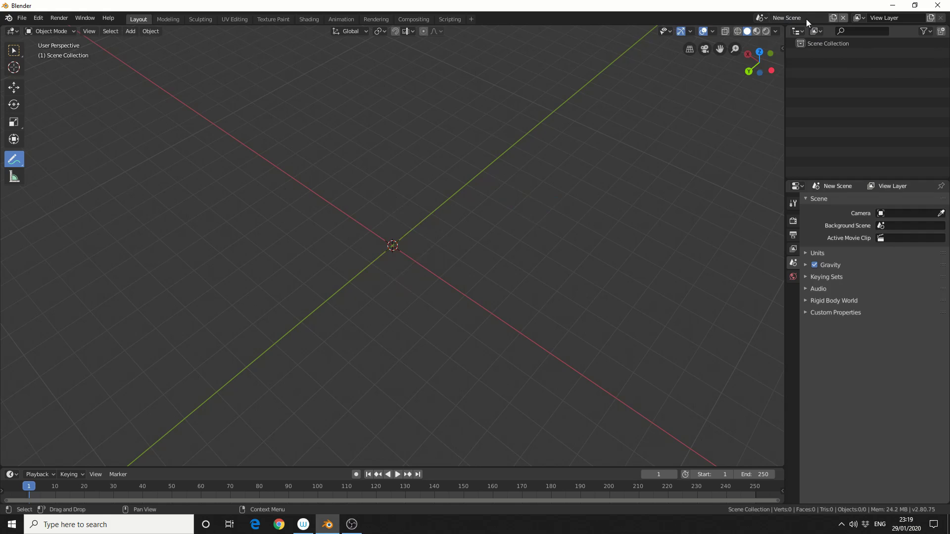
- Add a UV sphere and label it with a handwritten annotation
click(131, 32)
mouse_move(141, 41)
click(218, 72)
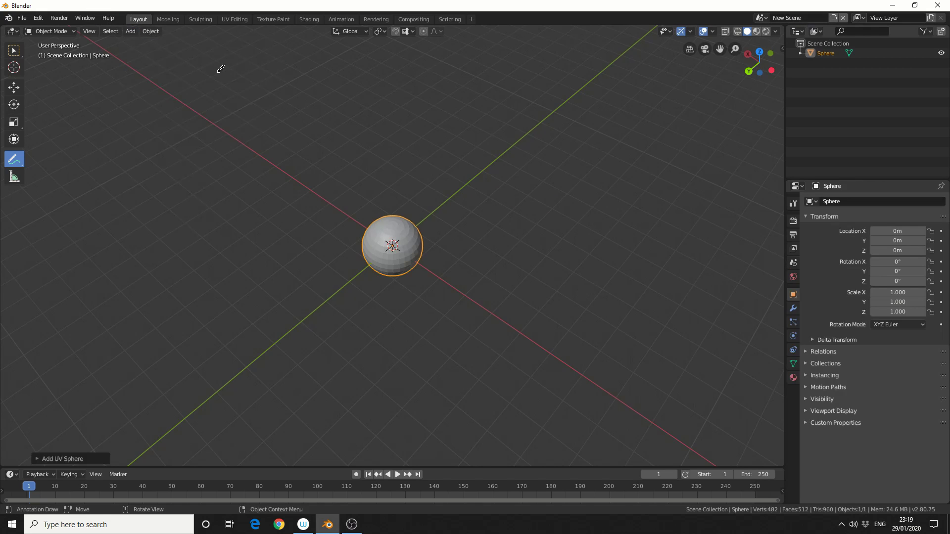
mouse_move(433, 242)
mouse_down()
mouse_move(513, 203)
mouse_move(560, 216)
mouse_move(583, 189)
mouse_move(599, 187)
mouse_move(637, 215)
mouse_move(679, 190)
mouse_move(689, 196)
mouse_up()
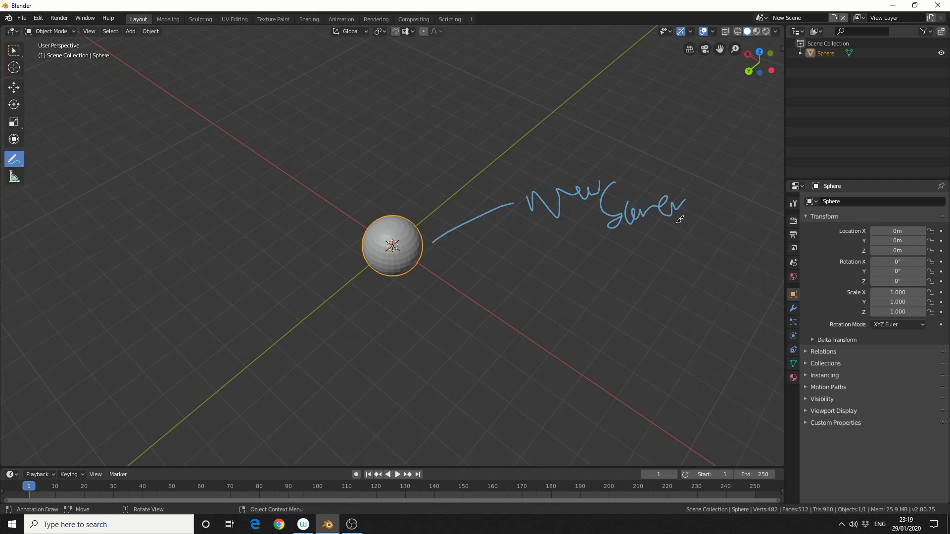
- Render New Scene with Cycles, Branched Path Tracing integrator and 66 render samples
click(834, 18)
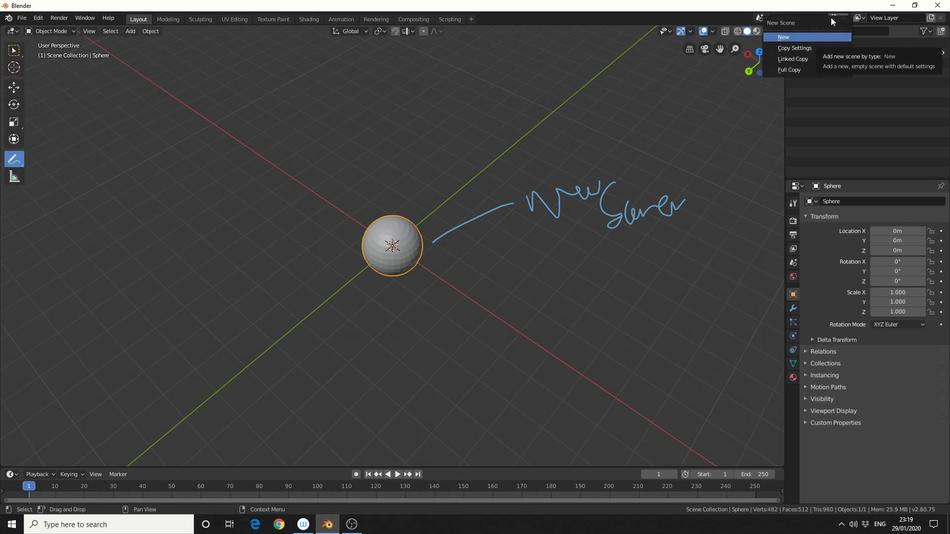
click(794, 221)
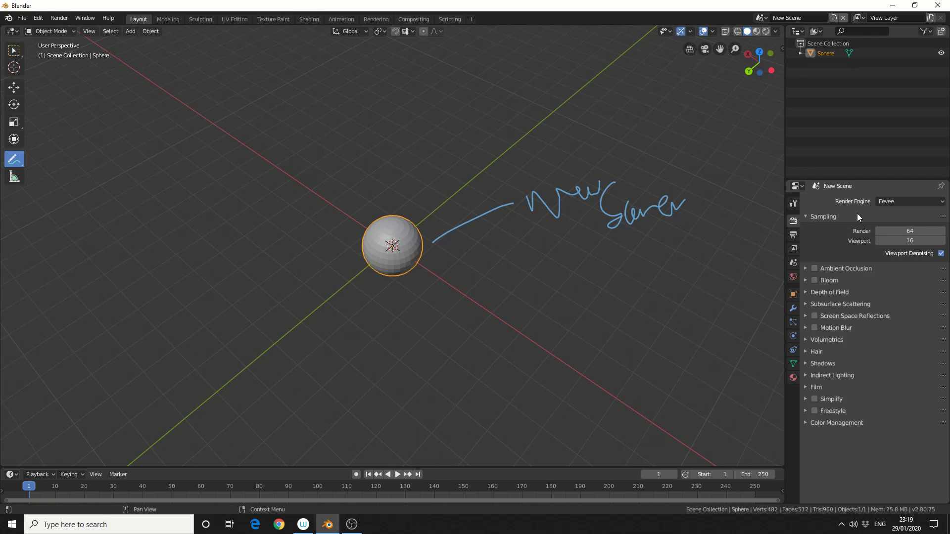
click(913, 202)
click(908, 232)
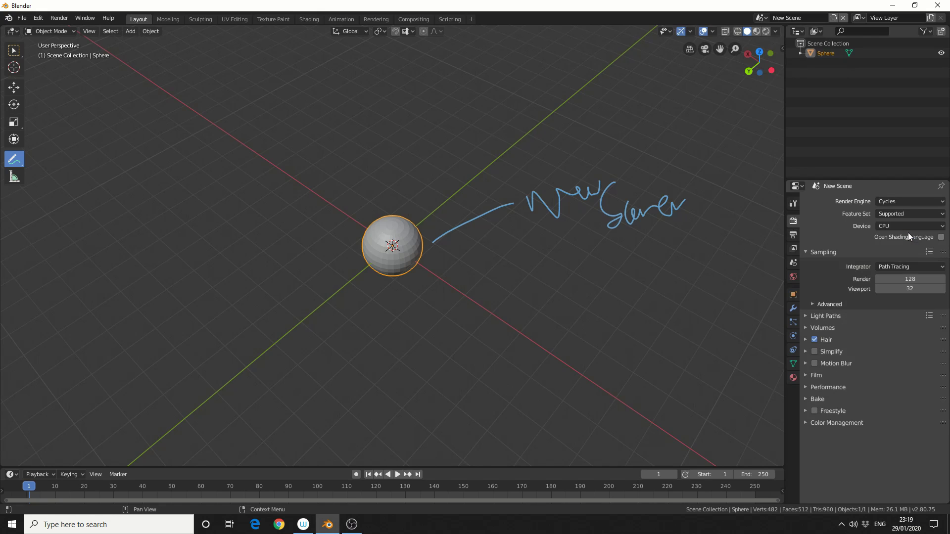
click(905, 266)
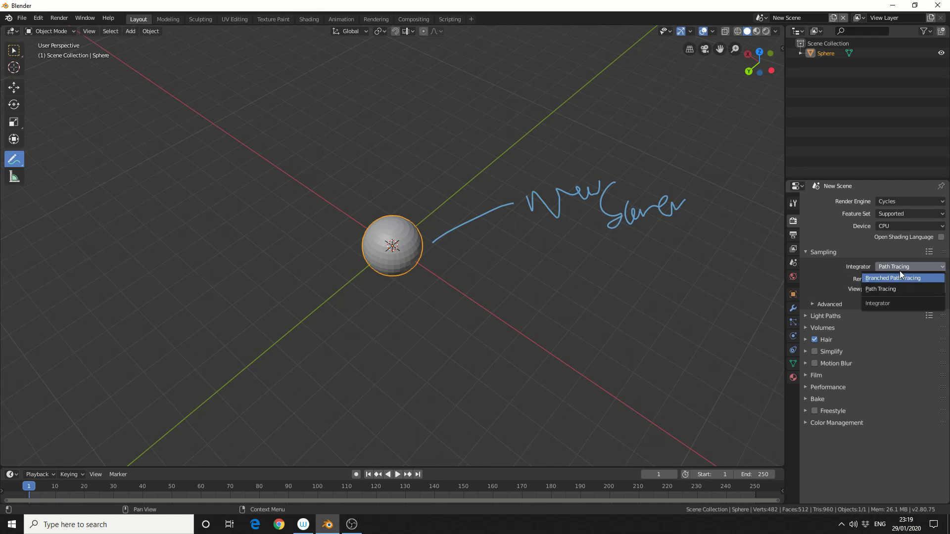
click(898, 277)
click(908, 279)
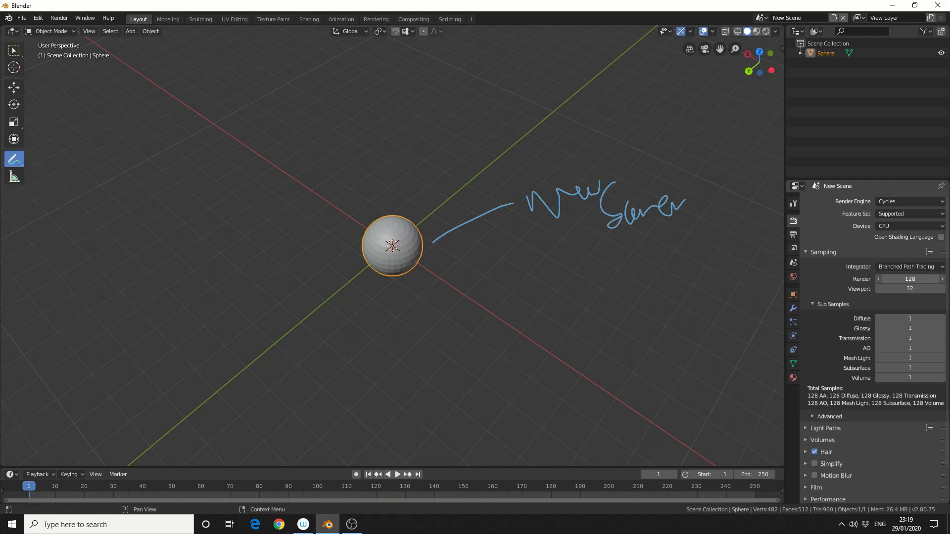
text(66)
key(Return)
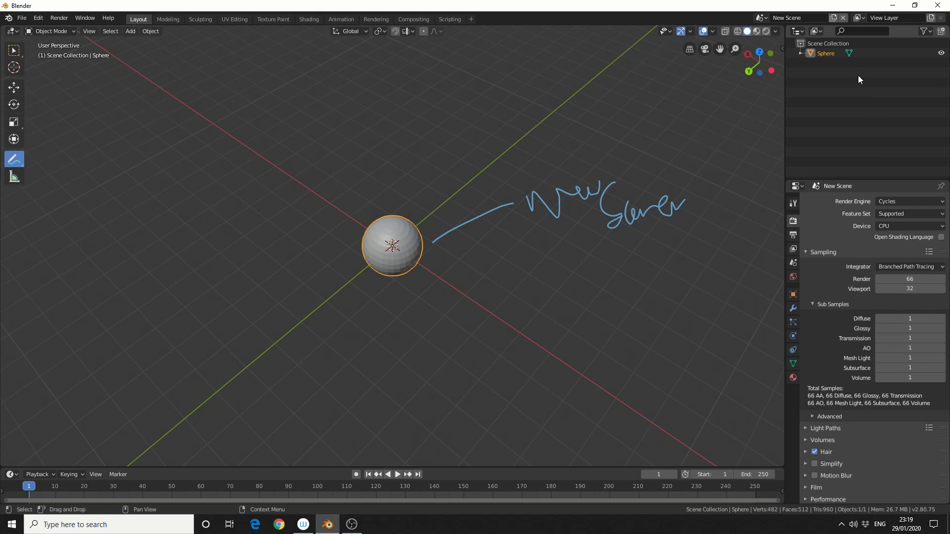
click(833, 19)
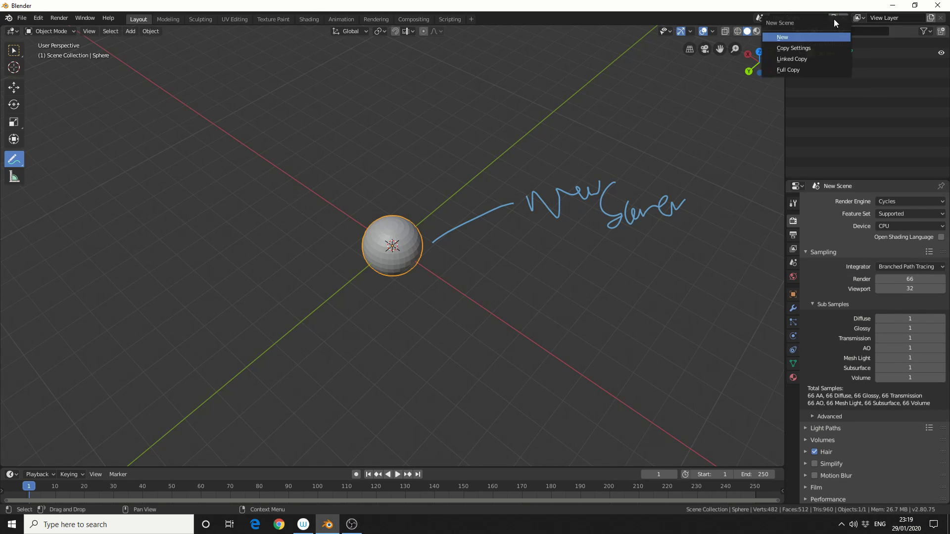
- Create a settings-only scene copy and rename it 'Copy Setting Scene'
click(802, 46)
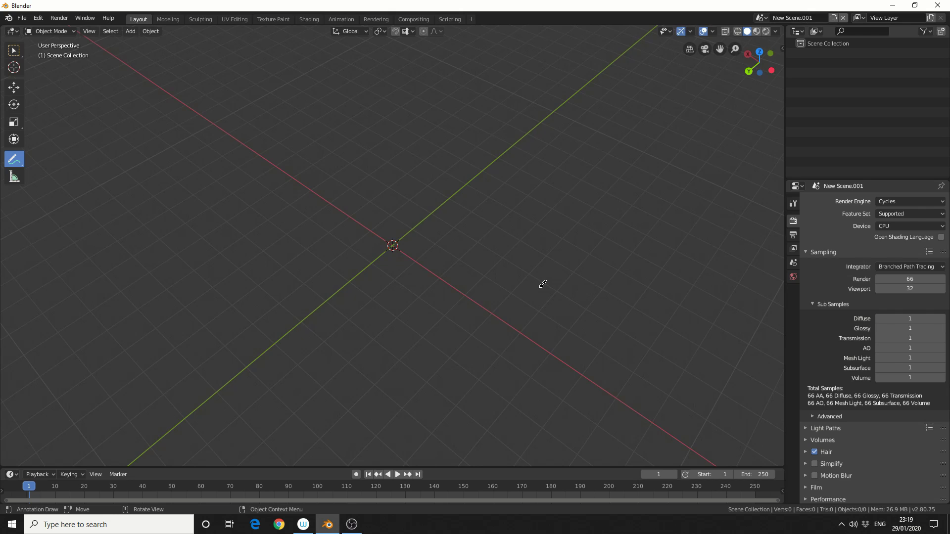
click(801, 19)
text(Copy Setti)
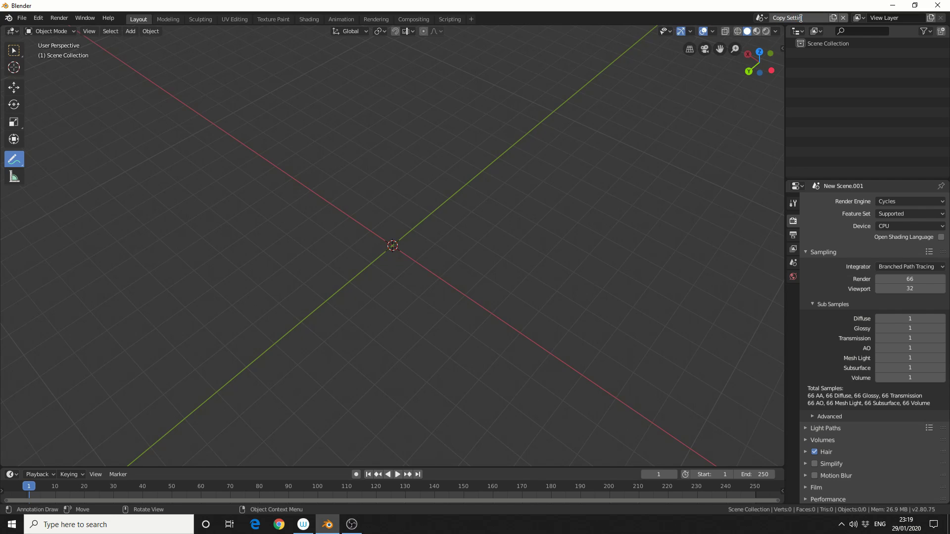
text(ng Scene)
- Add a cube and a UV sphere to Copy Setting Scene
click(130, 31)
click(131, 31)
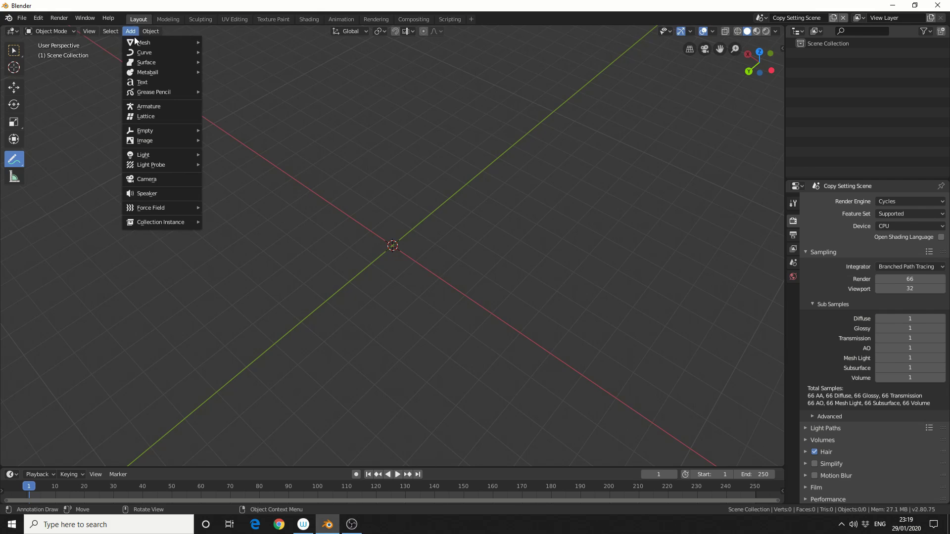
mouse_move(149, 44)
click(204, 52)
click(132, 31)
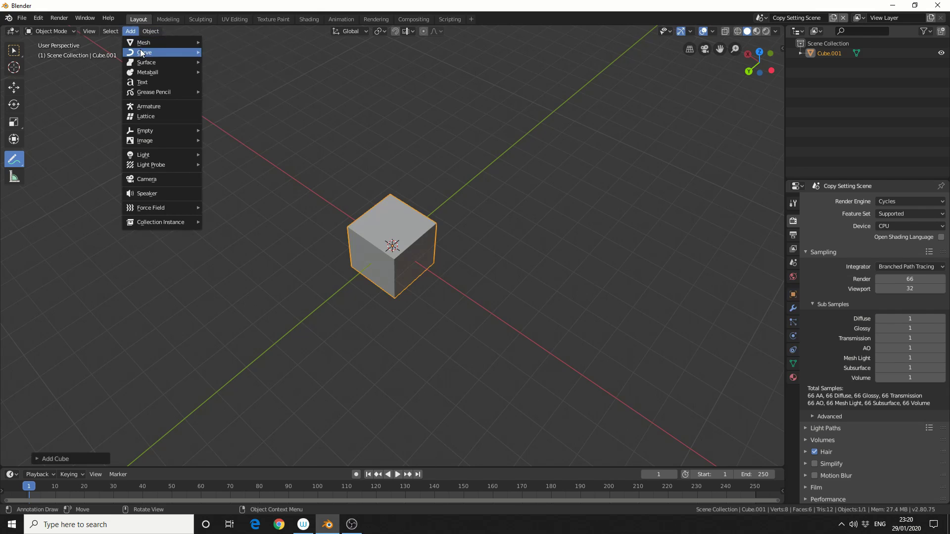
click(245, 67)
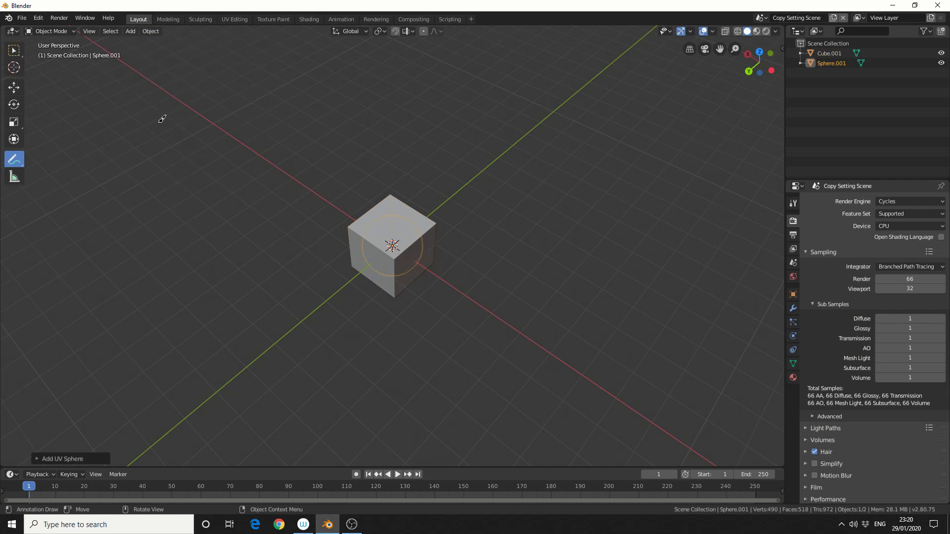
- Move the sphere along X away from the cube and handwrite a 'copy' note
click(14, 87)
drag(381, 240, 454, 303)
click(14, 159)
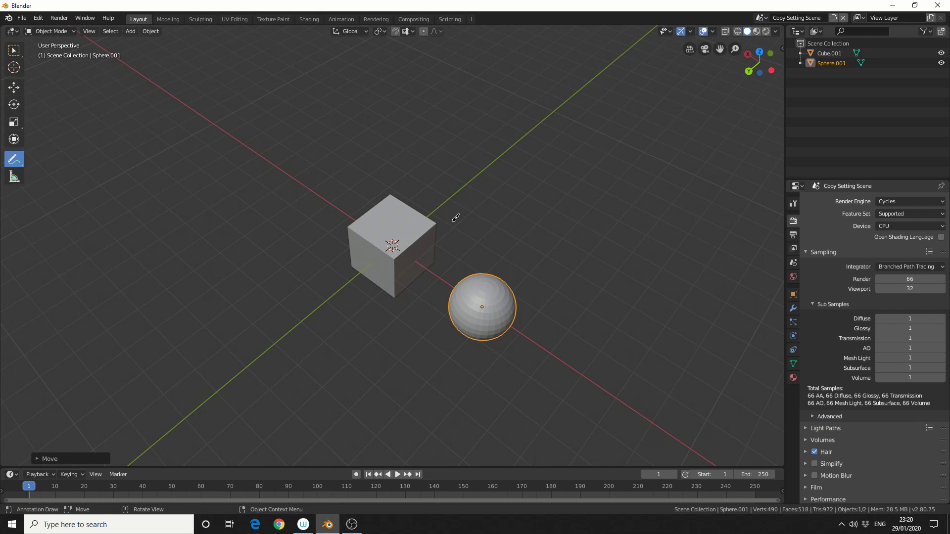
mouse_move(451, 222)
mouse_down()
mouse_move(515, 172)
mouse_move(499, 199)
mouse_move(532, 181)
mouse_move(524, 204)
mouse_move(525, 176)
mouse_move(549, 200)
mouse_move(581, 148)
mouse_move(573, 163)
mouse_move(596, 172)
mouse_move(611, 129)
mouse_move(545, 258)
mouse_up()
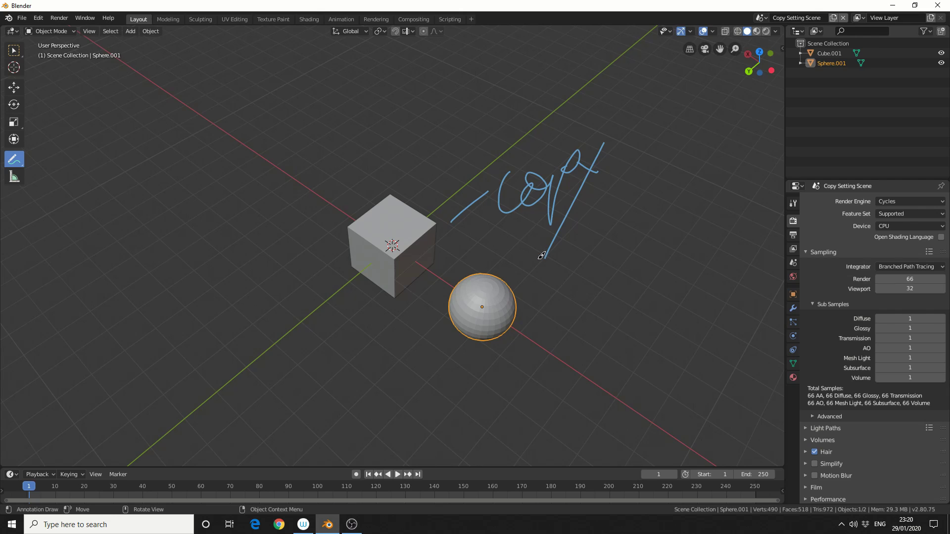
- Give Sphere.001 a new red material, Material.001, and show it in Material Preview
click(13, 51)
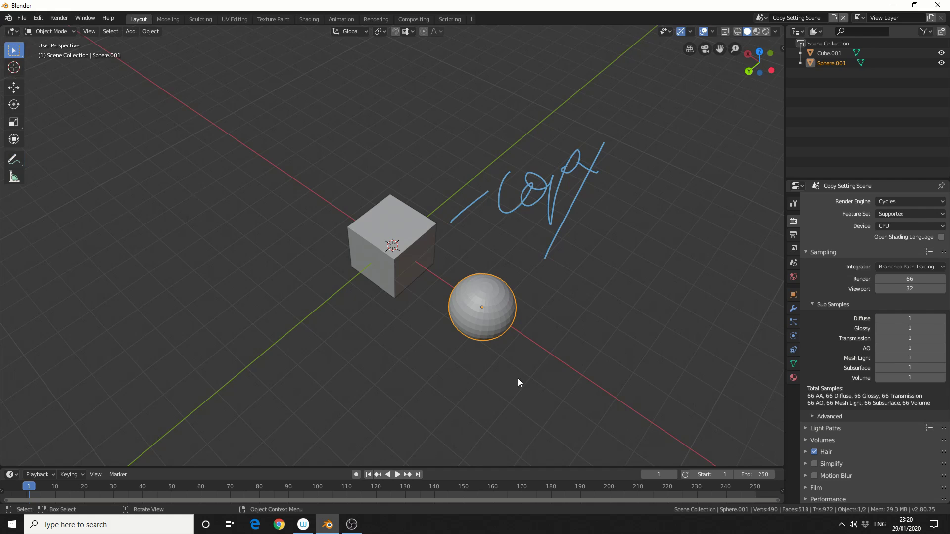
click(793, 378)
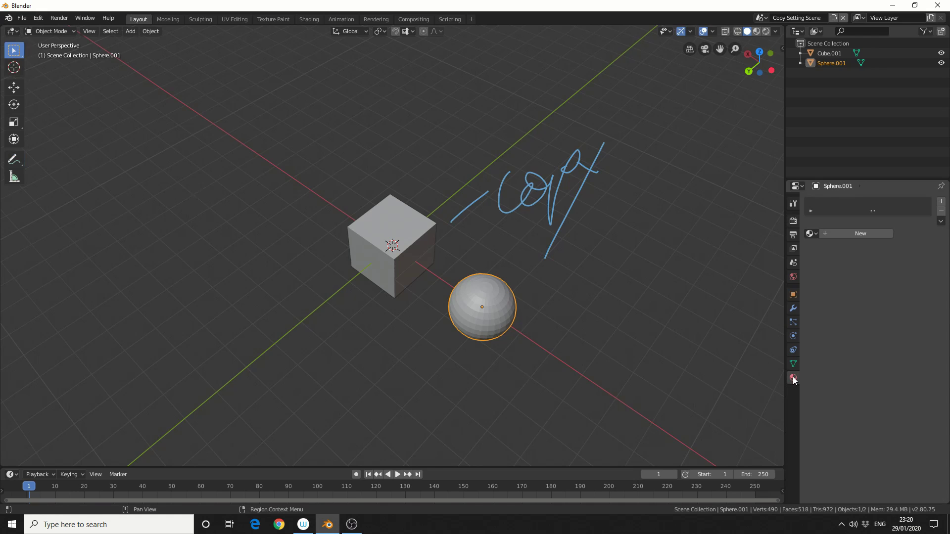
click(857, 233)
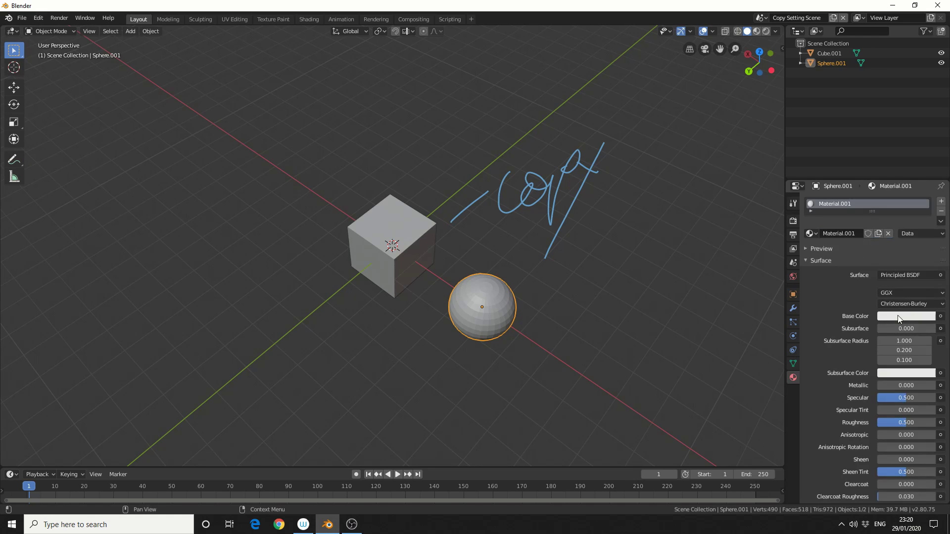
click(898, 316)
drag(886, 230, 883, 247)
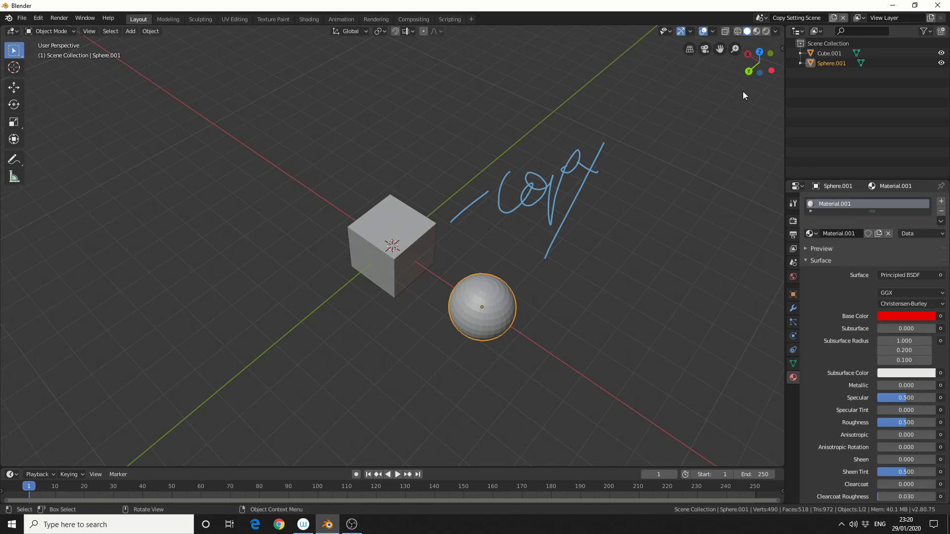
click(757, 31)
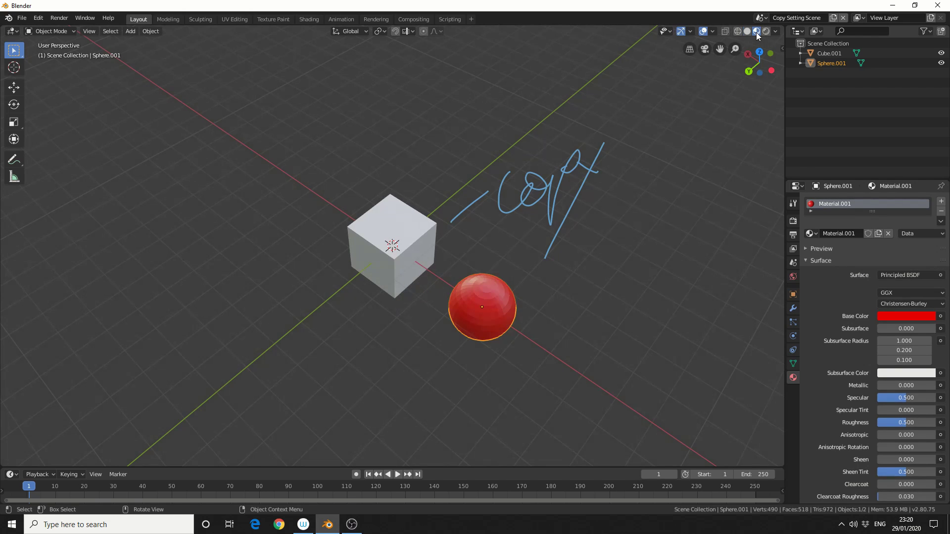
- Make a linked copy of the scene and name it 'Linked Scene'
click(833, 18)
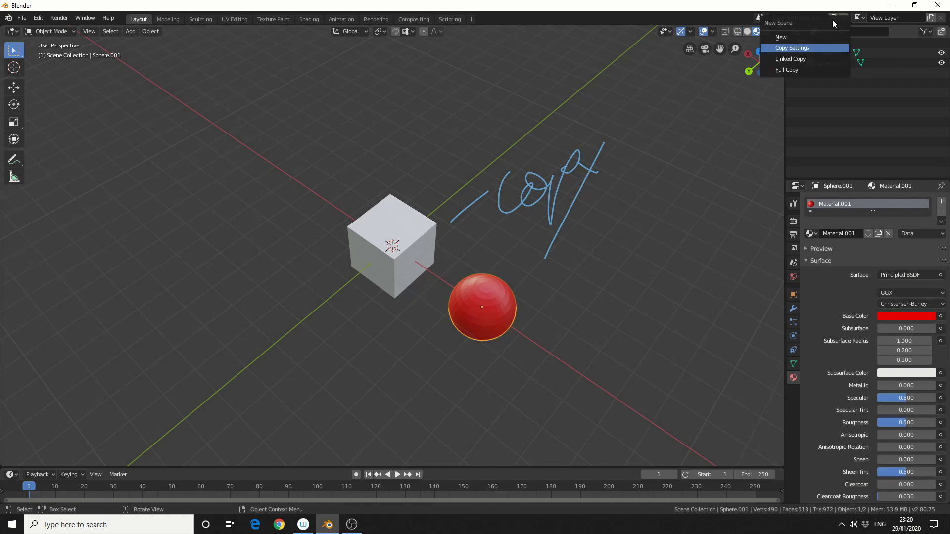
click(809, 58)
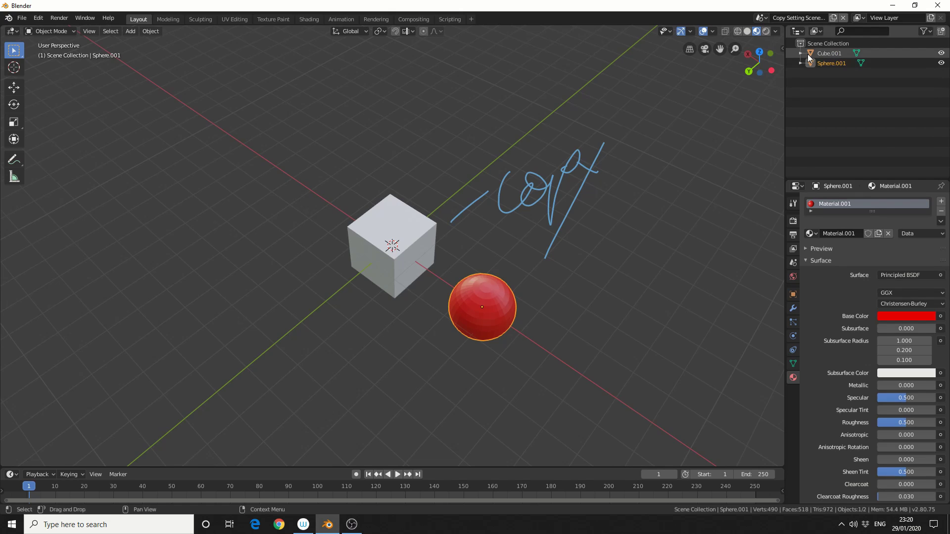
click(790, 18)
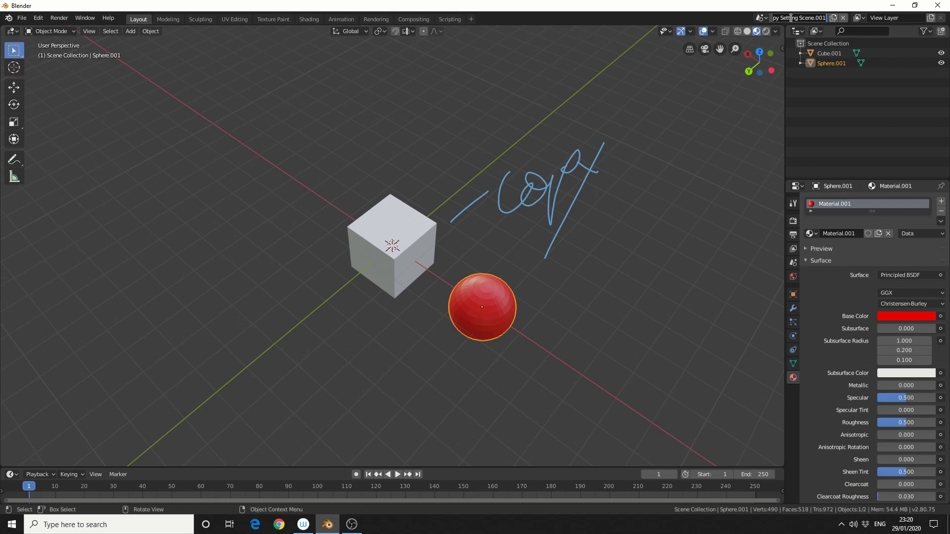
text(Linked)
text( Scn)
text(ne)
key(Return)
- Erase the blue handwritten copy note with the Annotate Eraser, then display Copy Setting Scene
click(13, 160)
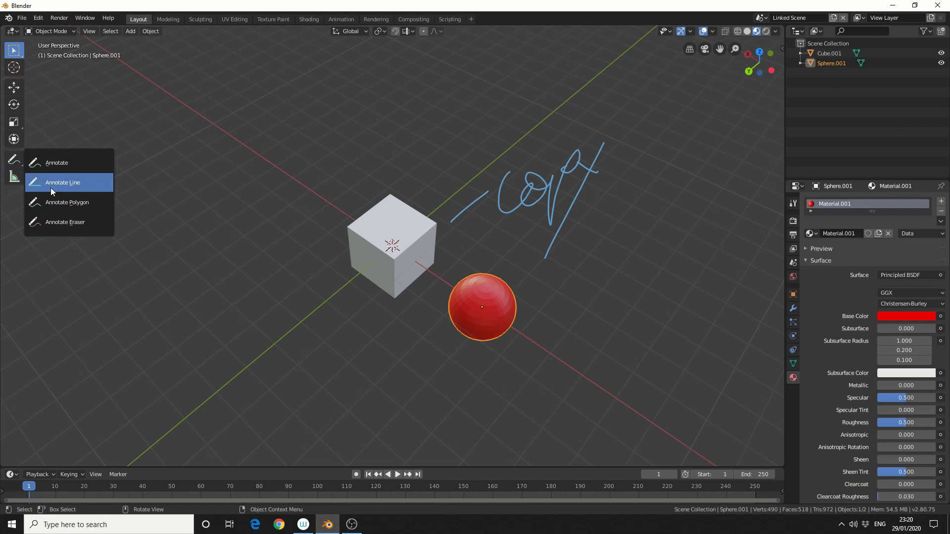
click(65, 222)
mouse_move(579, 188)
mouse_down()
mouse_move(526, 211)
mouse_move(579, 171)
mouse_move(574, 153)
mouse_move(508, 197)
mouse_move(500, 227)
mouse_move(554, 224)
mouse_move(602, 131)
mouse_up()
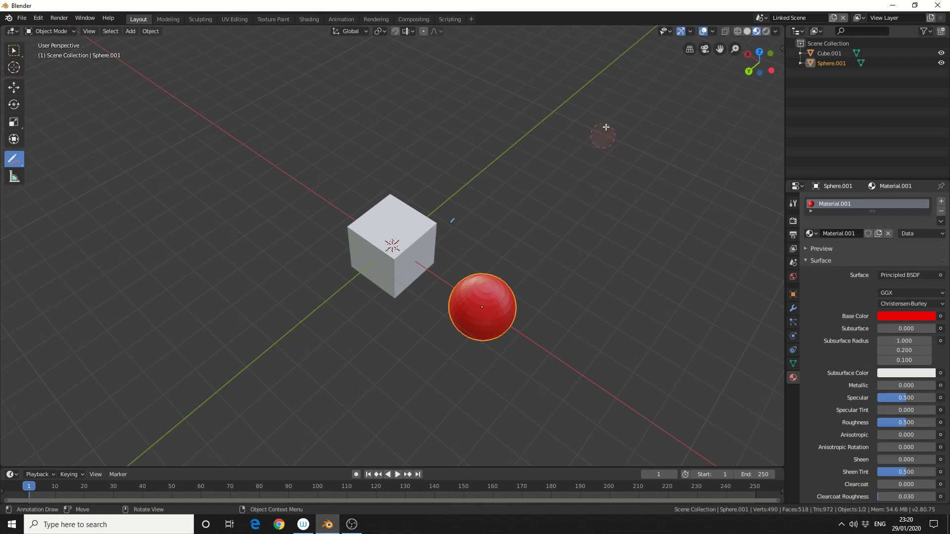
click(762, 19)
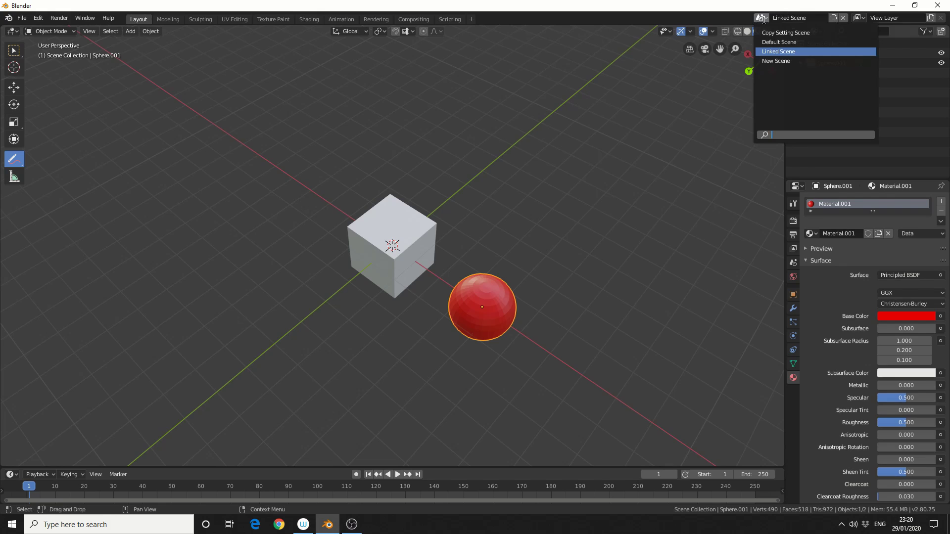
click(790, 32)
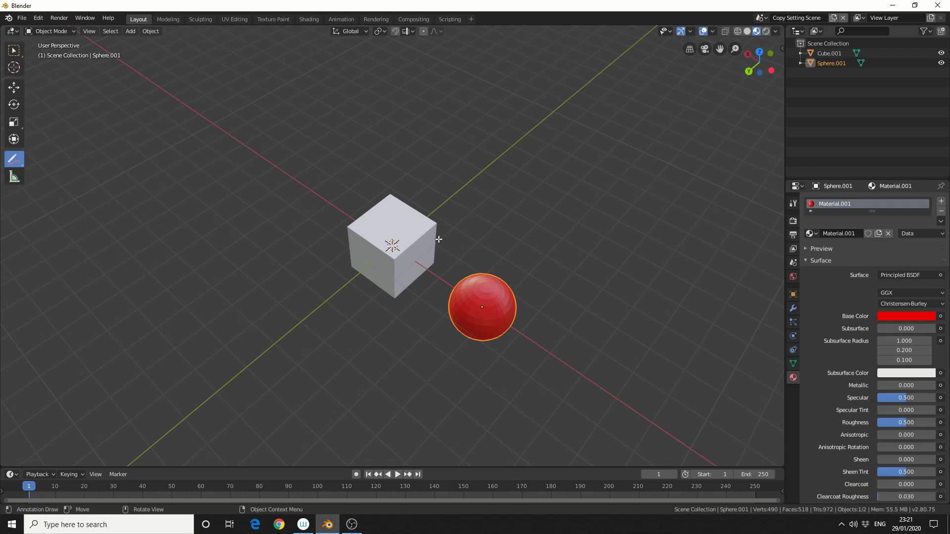
- In Linked Scene, change the sphere's base colour to blue
click(761, 17)
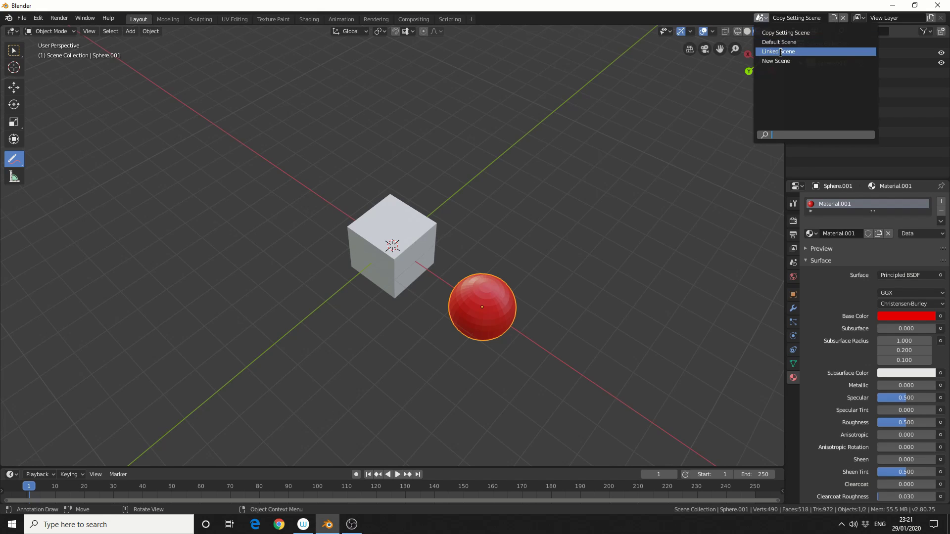
click(781, 52)
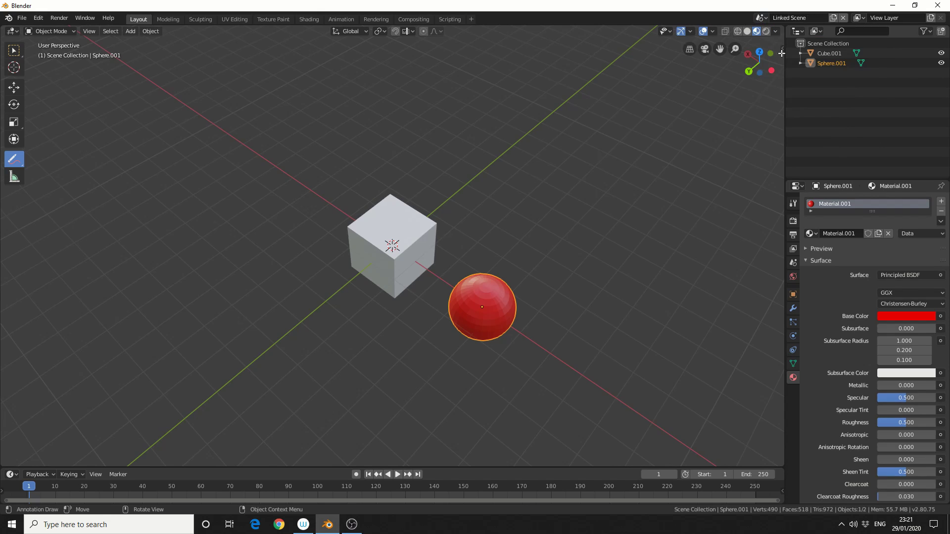
click(897, 313)
drag(888, 243, 907, 185)
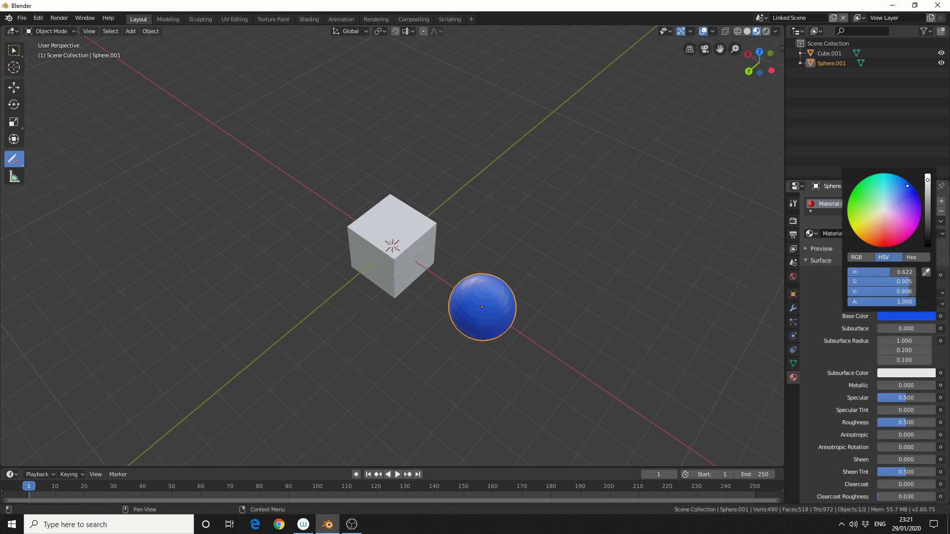
- In Copy Setting Scene, move the sphere up and to the right, then return to Linked Scene
click(760, 18)
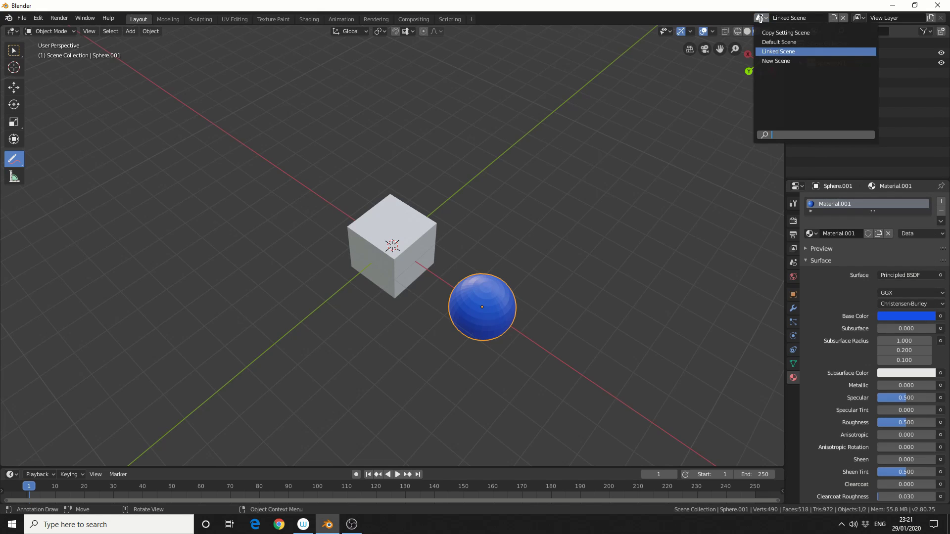
click(786, 33)
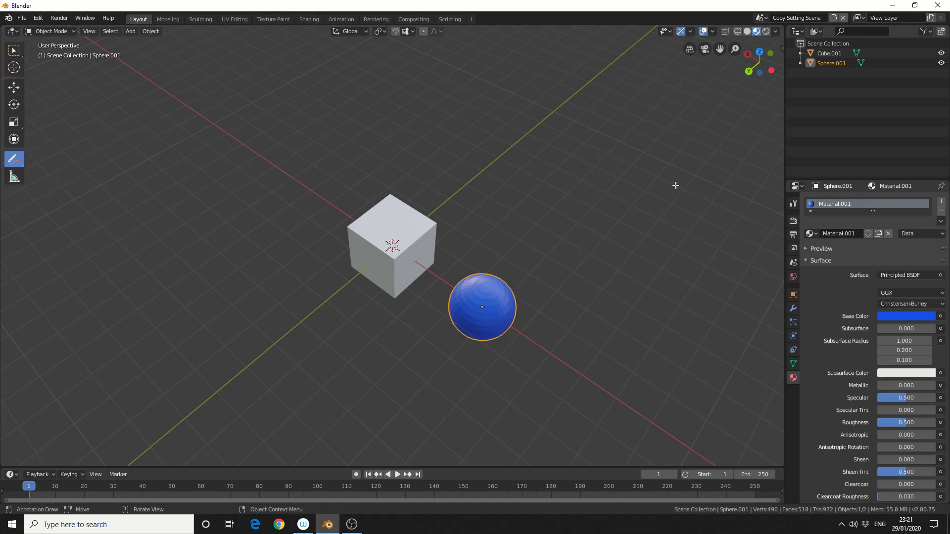
click(14, 87)
drag(465, 342, 546, 301)
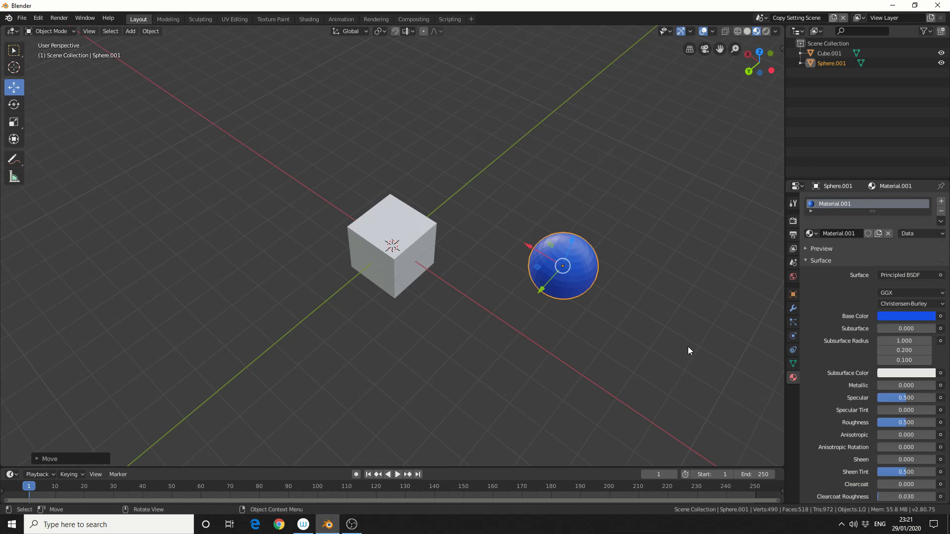
click(760, 18)
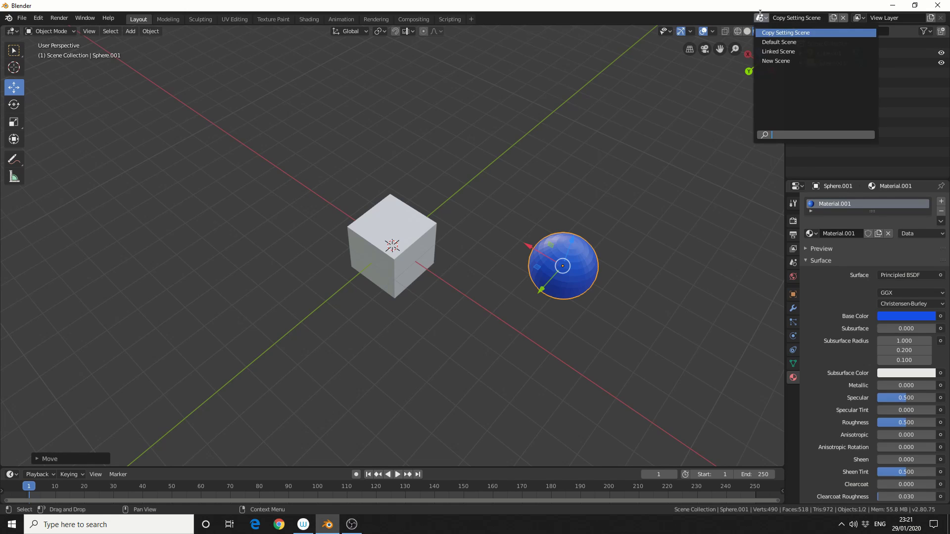
click(773, 52)
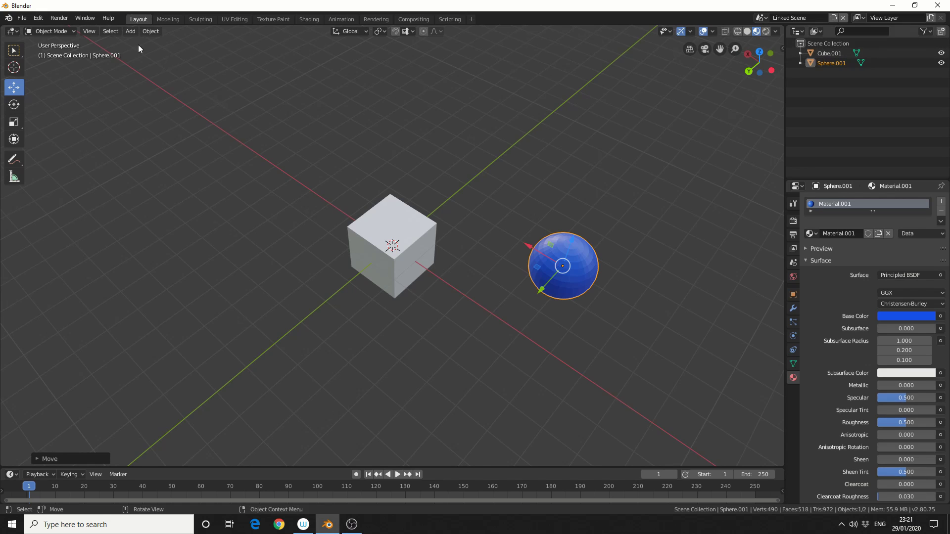
- Add a plane to Linked Scene and move it along the Y axis beyond the cube
click(131, 32)
mouse_move(139, 42)
click(233, 43)
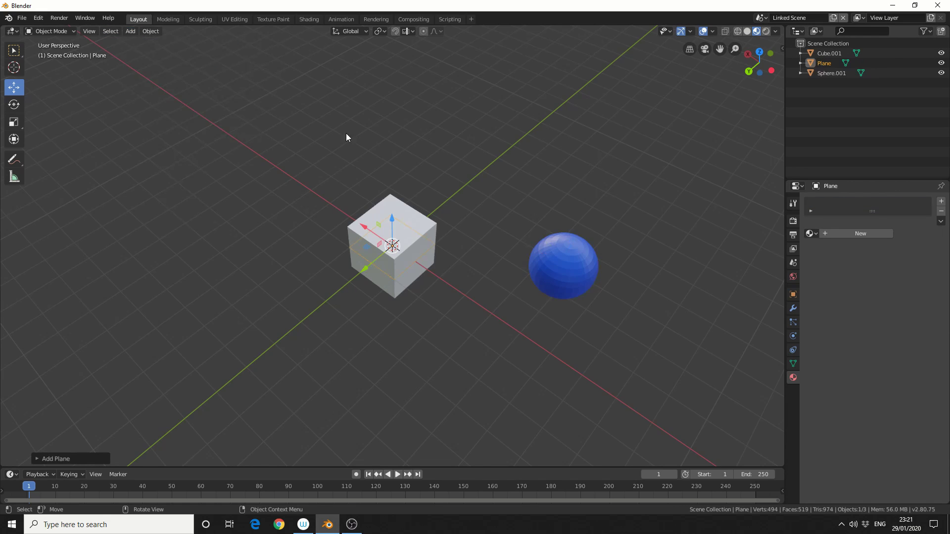
drag(380, 262, 502, 201)
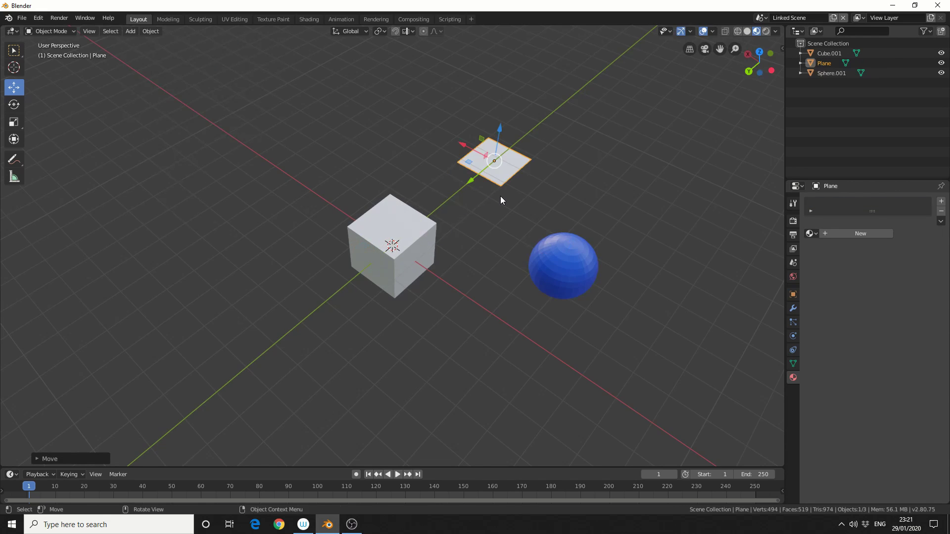
- Check Copy Setting Scene for the plane, then return to Linked Scene
click(763, 19)
click(779, 32)
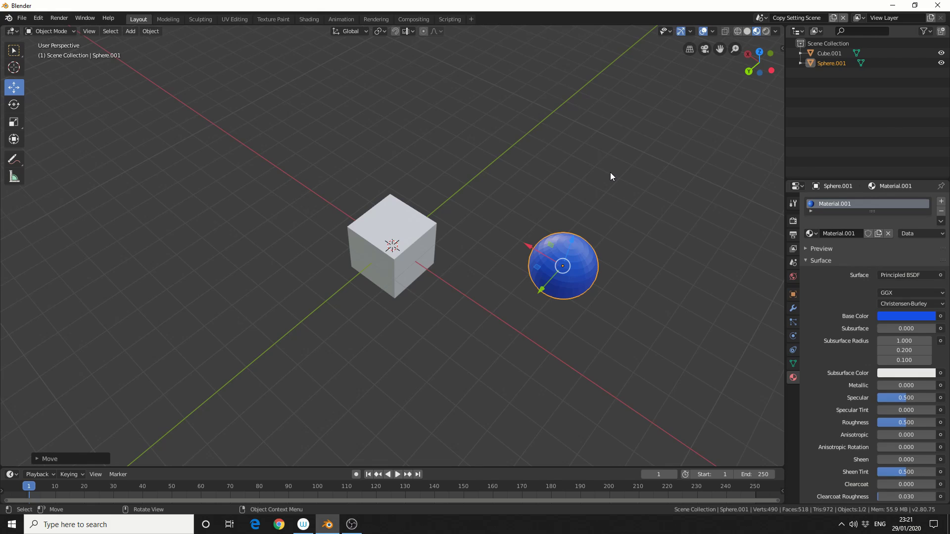
click(760, 18)
click(775, 52)
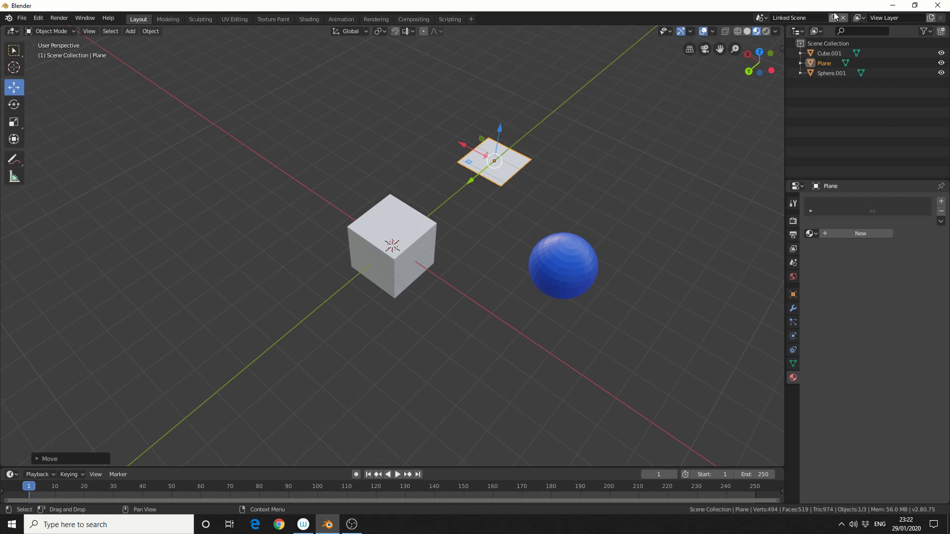
- Make a Full Copy of the scene and give it a new world
click(833, 17)
click(788, 70)
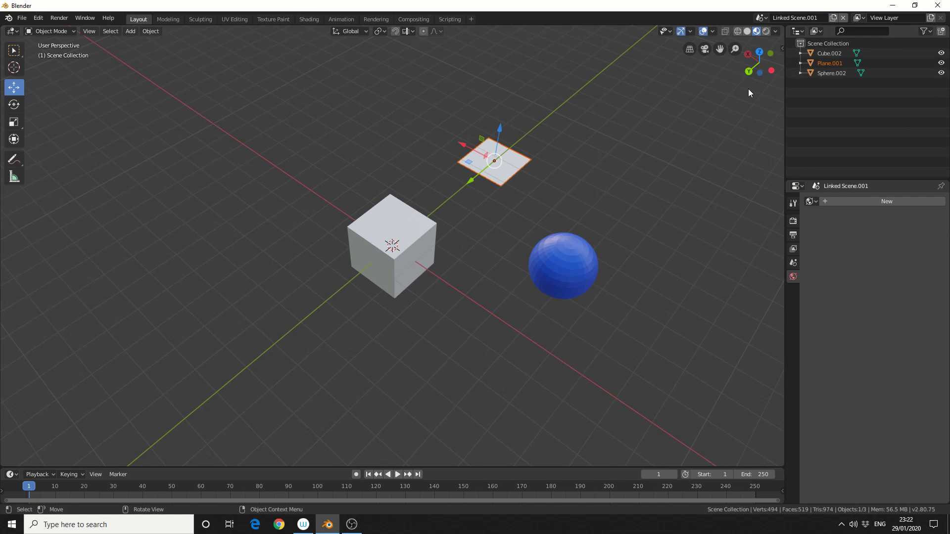
click(858, 201)
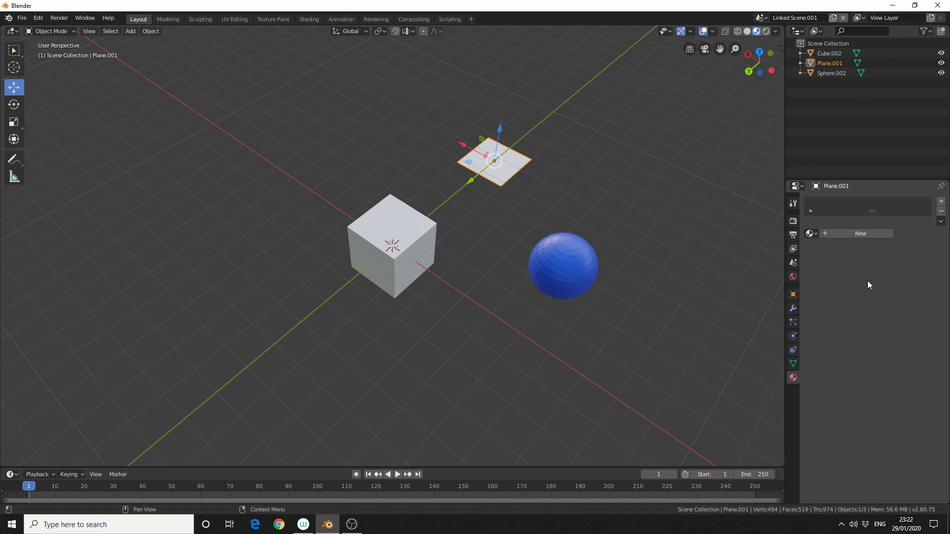
- Give the copied plane a new material with a green base colour
click(844, 236)
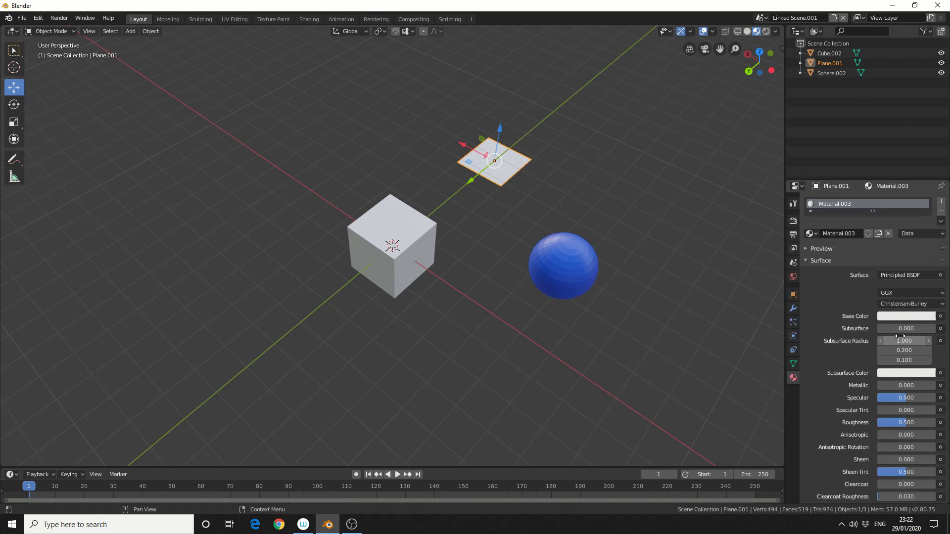
click(898, 316)
drag(884, 210, 848, 203)
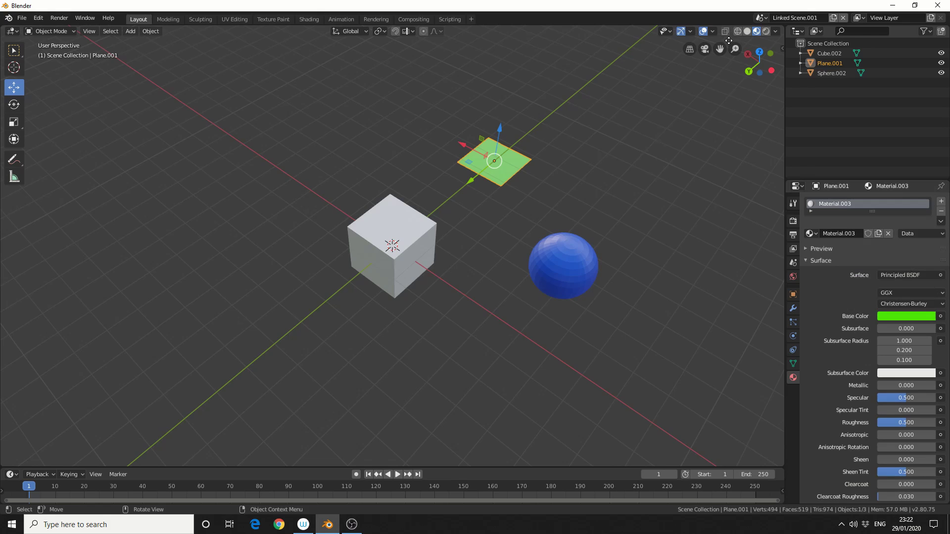
- Return to Linked Scene to confirm its plane stays uncoloured, then show the scene list again
click(761, 18)
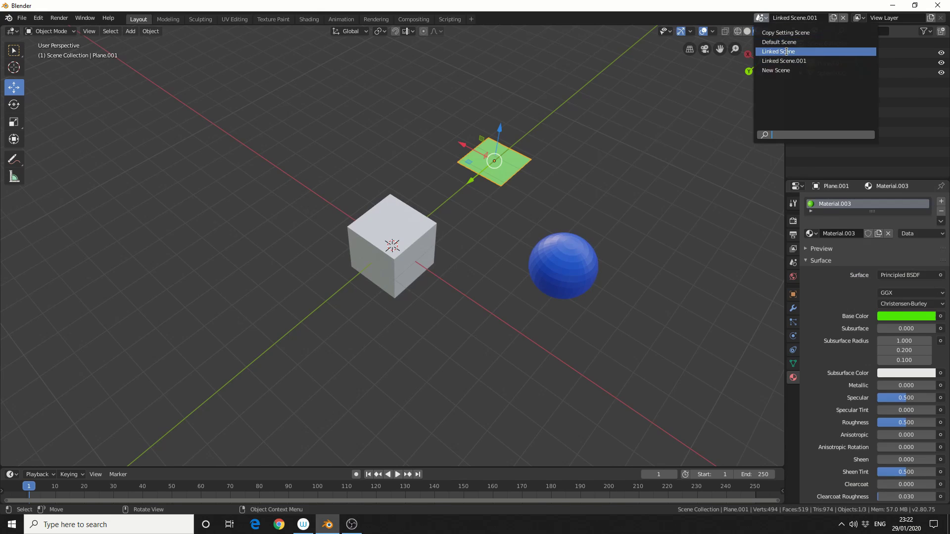
click(786, 52)
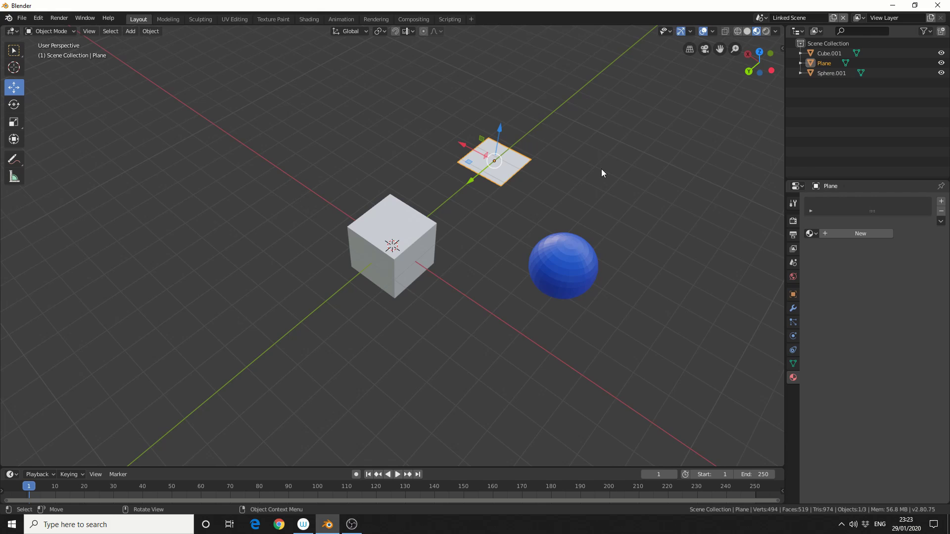
click(760, 18)
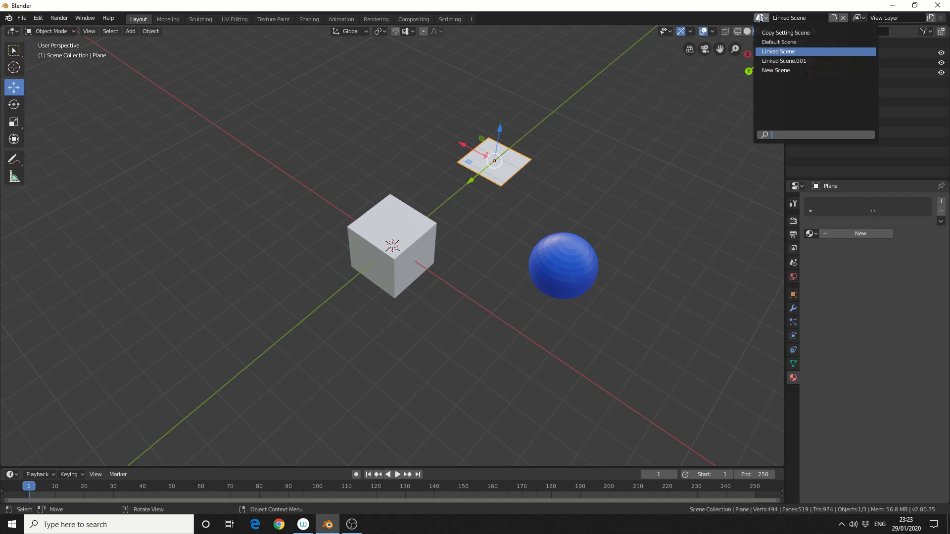